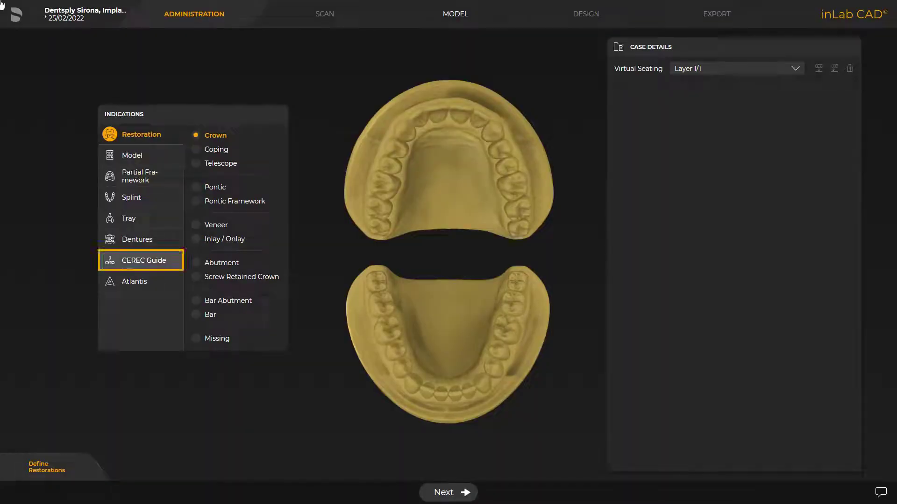
Plan tooth 46 on the lower jaw with the CEREC Guide indication and advance to Model.
left_click(129, 260)
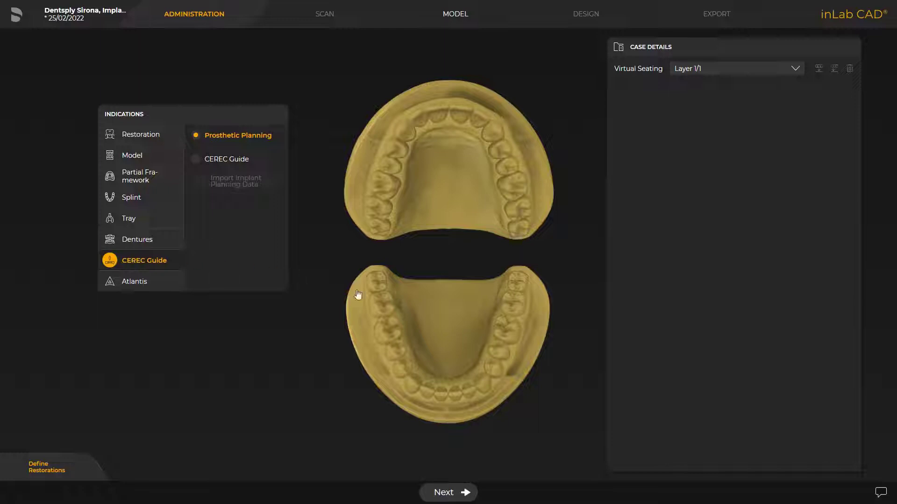
left_click(386, 335)
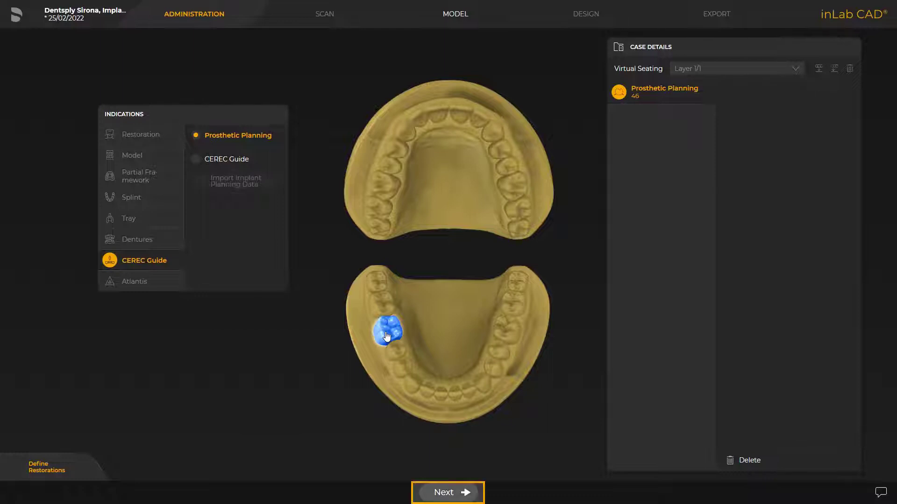
left_click(443, 493)
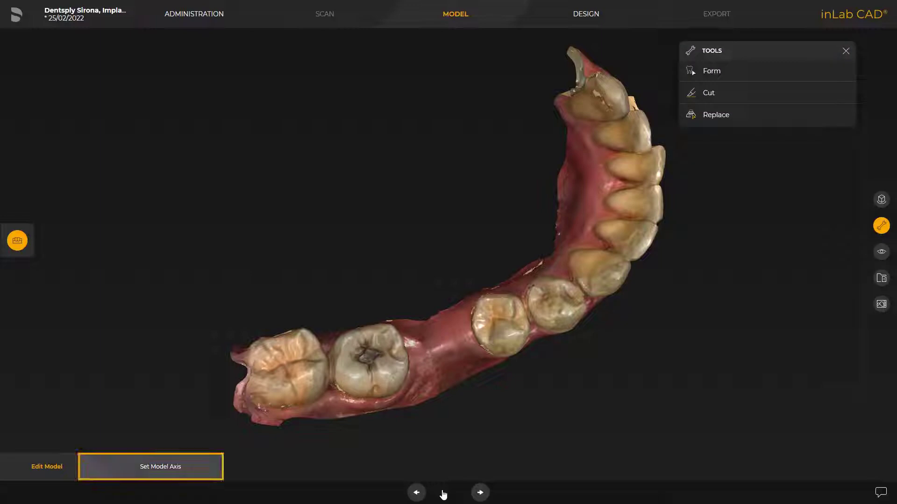
Review the lower jaw's model axis, then continue to Design with the proposed 46 crown.
left_click(151, 469)
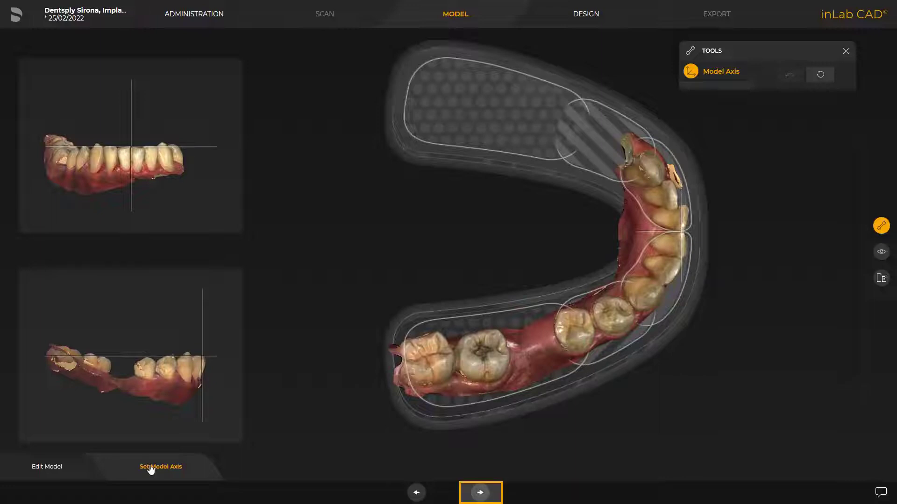
left_click(480, 493)
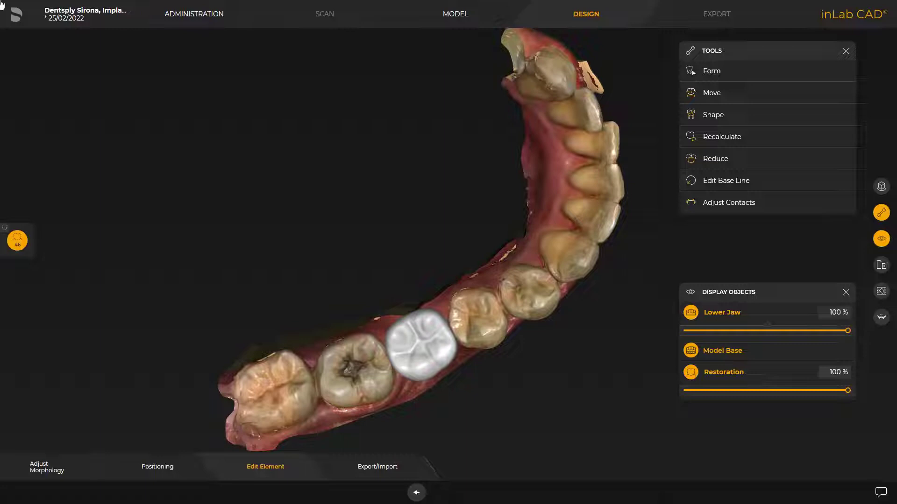
From the Export/Import step, choose Export Planning Data to open the Export Case dialog.
left_click(367, 467)
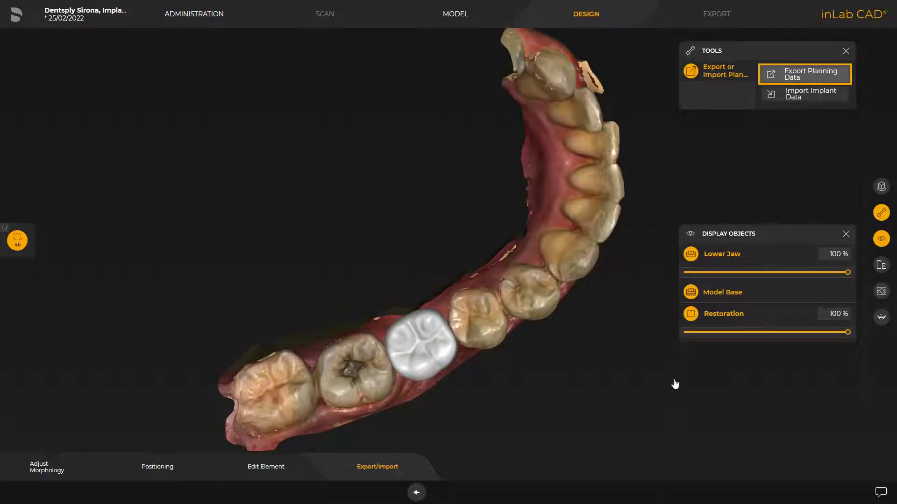
left_click(797, 78)
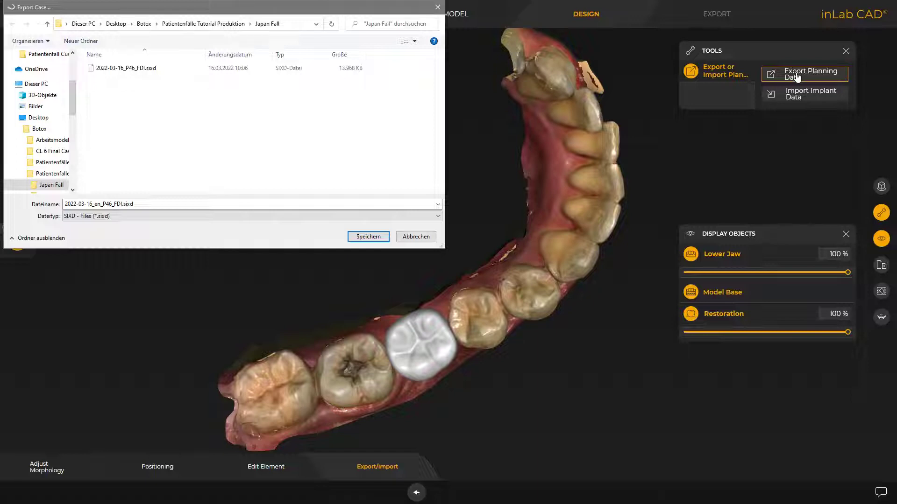
Keep the file name 2022-03-16_en_P46_FDI.sixd and save the export into Japan Fall.
left_click(368, 237)
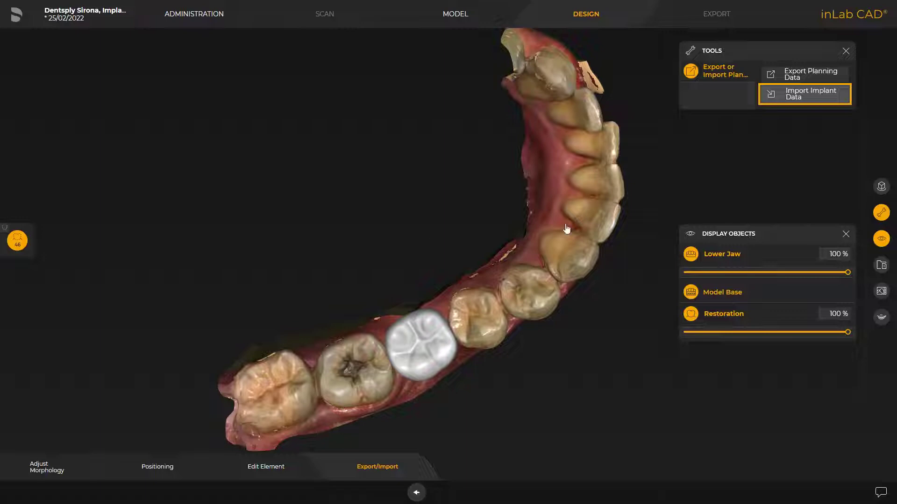
Import the .cmg.dxd implant file from Japan Fall, loading implants 36, 33, 45 and 46.
left_click(799, 94)
left_click(187, 69)
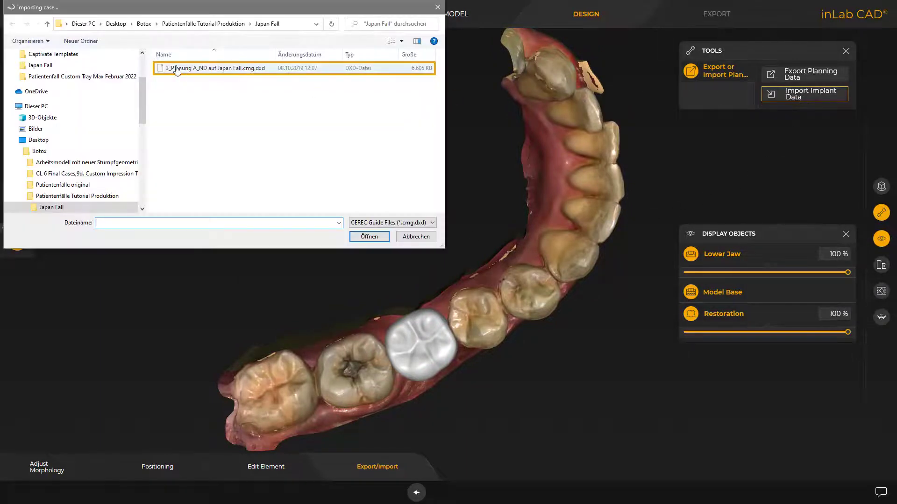
left_click(369, 237)
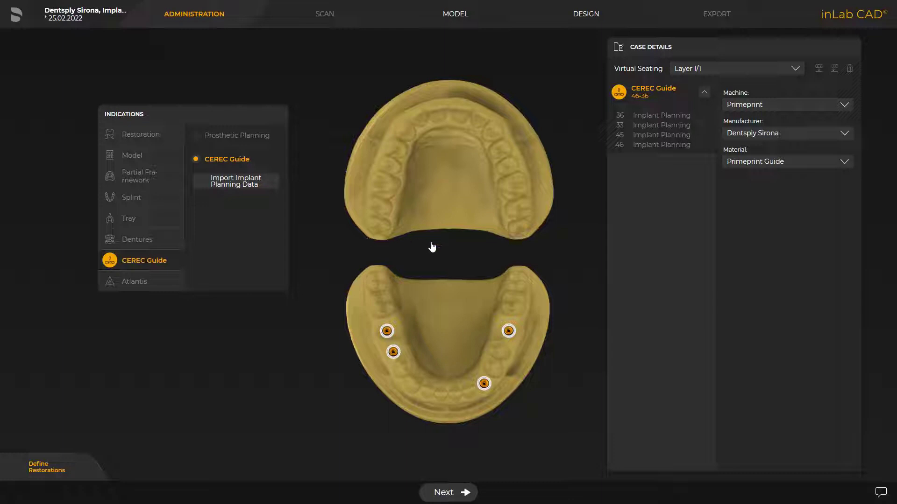
Remove implants 36 and 33 from the current CEREC Guide.
key("Delete")
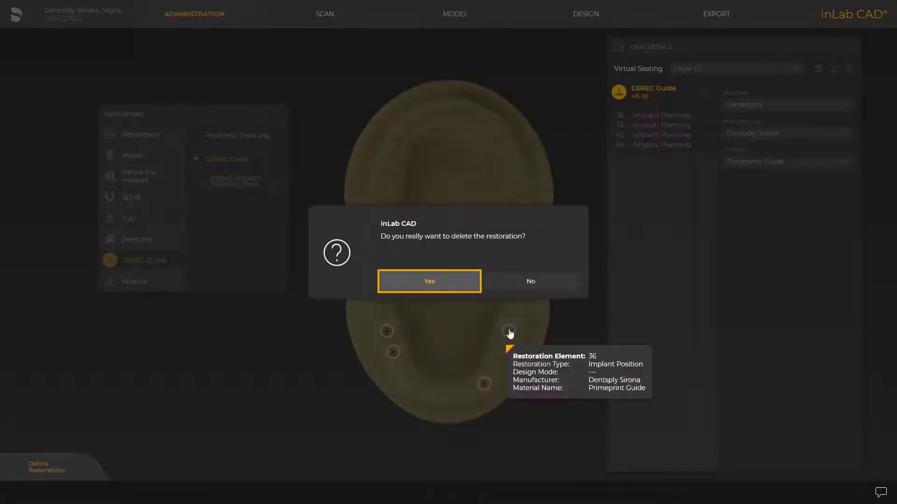
left_click(429, 282)
key("Delete")
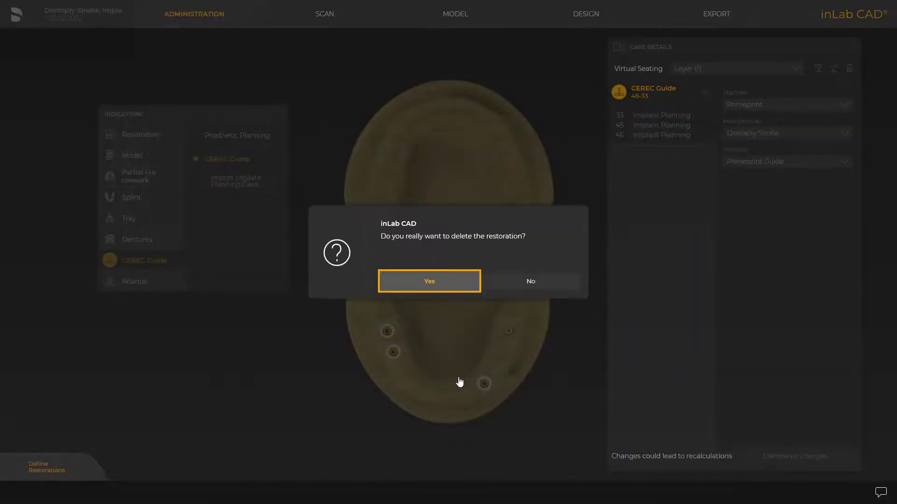
left_click(429, 283)
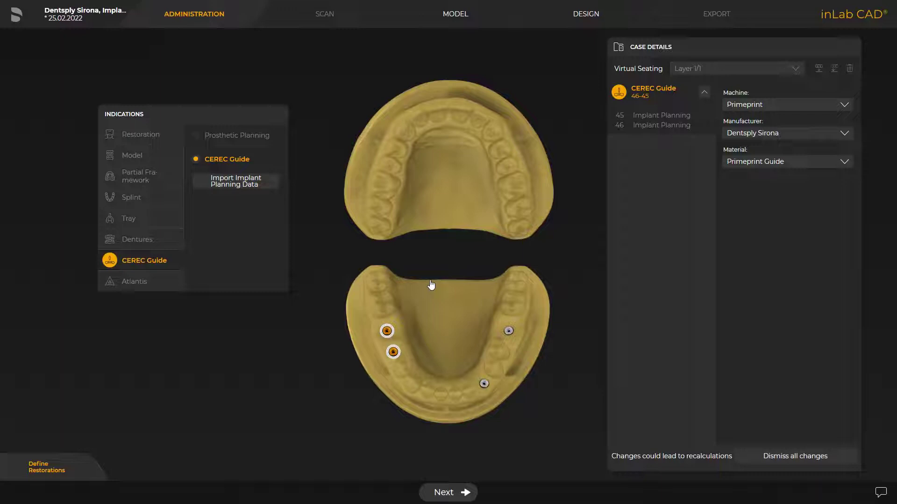
Create a new CEREC Guide 36 and add the remaining unassigned implant to it.
left_click(508, 331)
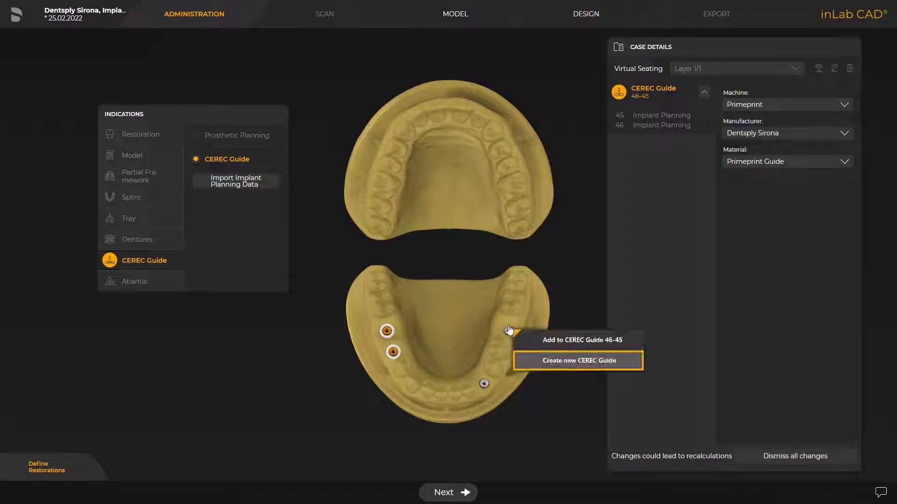
left_click(560, 360)
left_click(484, 384)
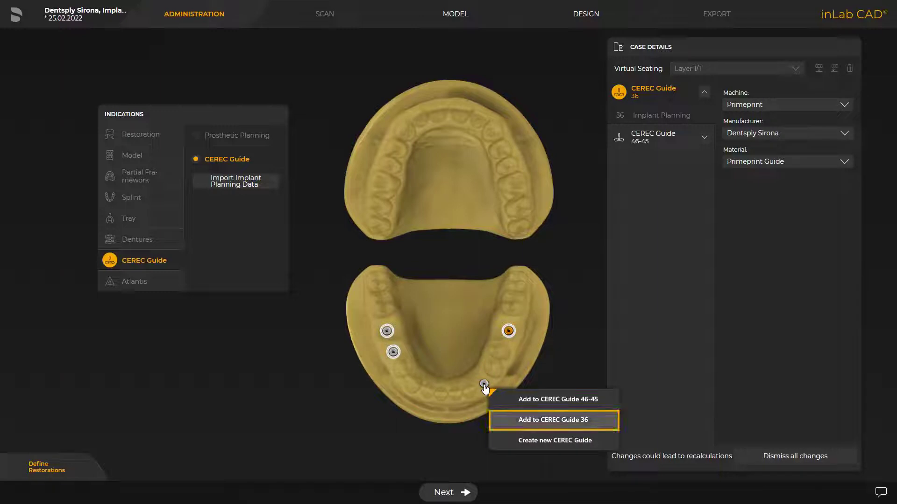
left_click(542, 422)
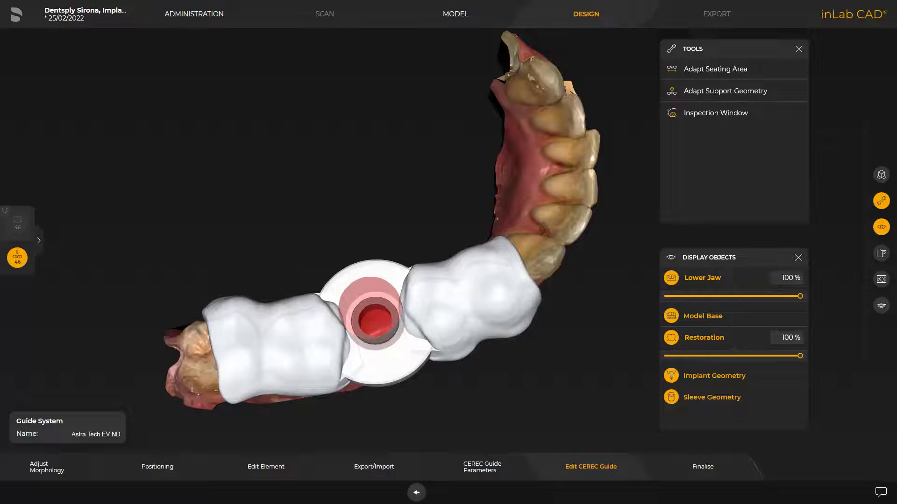
right_click_drag(425, 398, 530, 286)
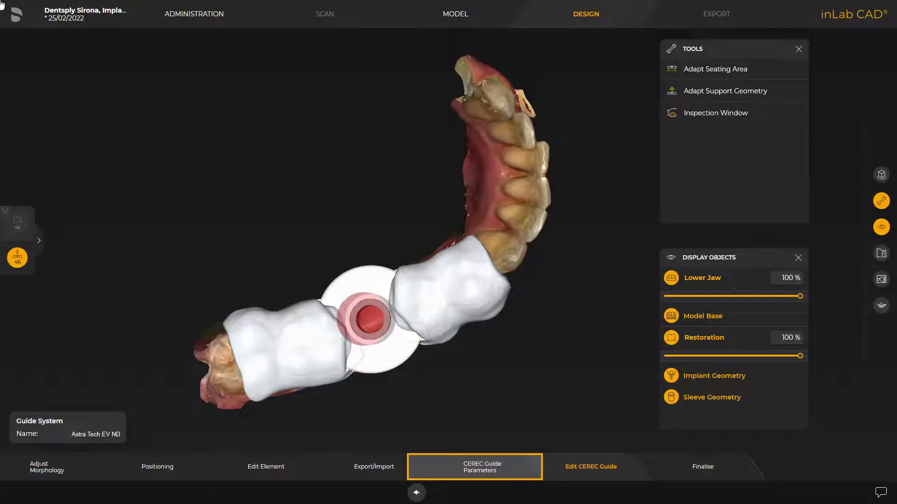
left_click(487, 467)
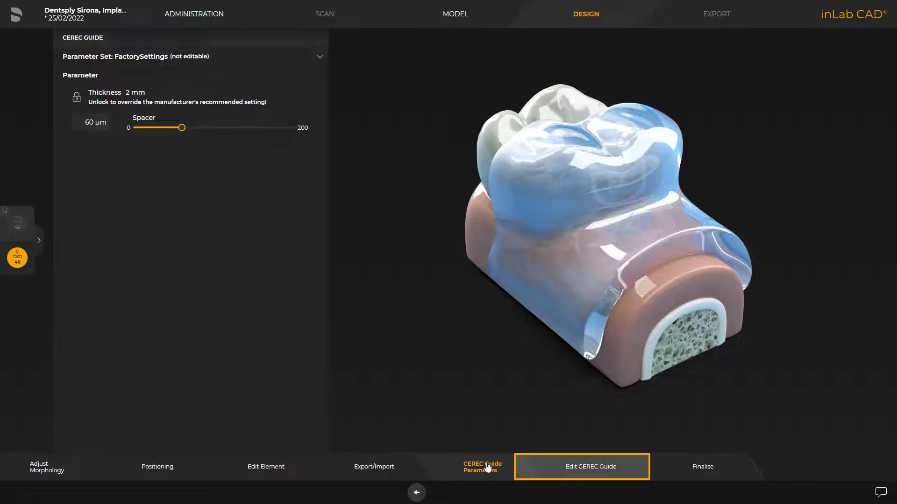
left_click(585, 471)
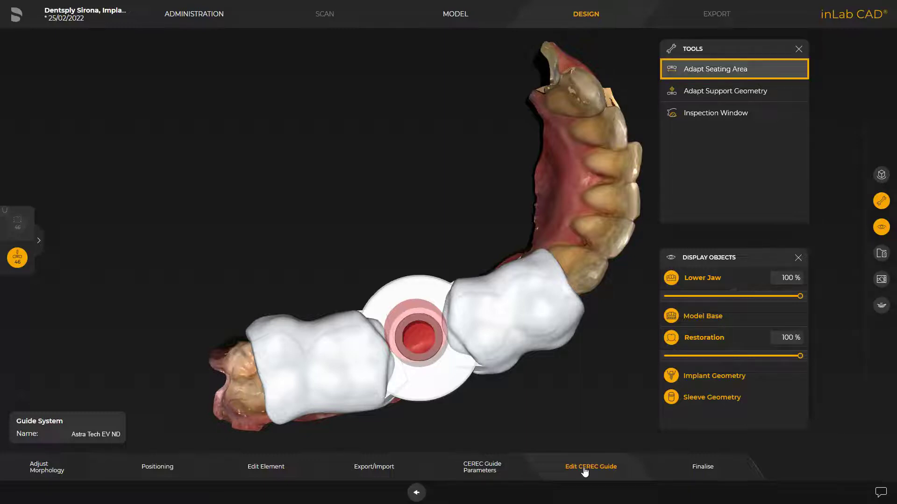
Mark the teeth for the guide's seating area in Adapt Seating Area and apply it.
left_click(698, 71)
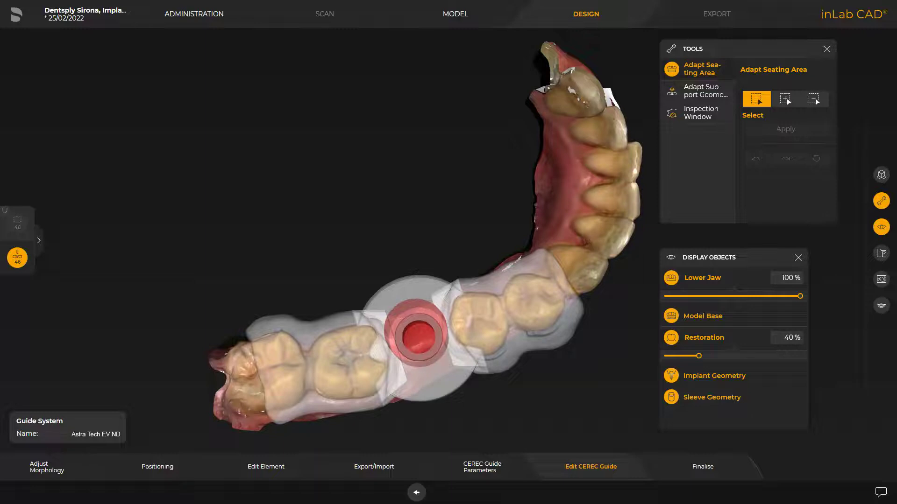
mouse_move(577, 285)
left_mouse_down()
mouse_move(582, 266)
mouse_move(627, 235)
left_mouse_up()
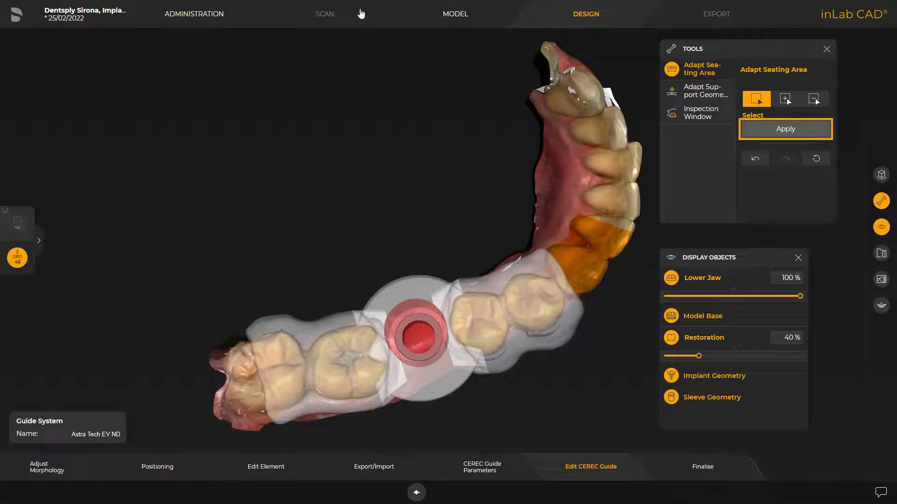
left_click(779, 131)
right_click_drag(541, 403, 448, 379)
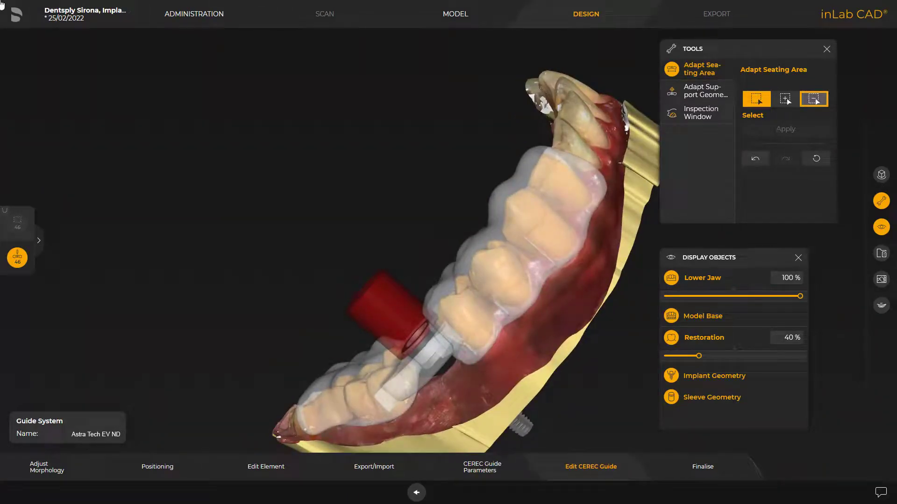
Remove the seating area along the lingual border with a 2.5 mm radius.
left_click(813, 100)
mouse_move(582, 208)
left_mouse_down()
mouse_move(553, 269)
mouse_move(507, 328)
left_mouse_up()
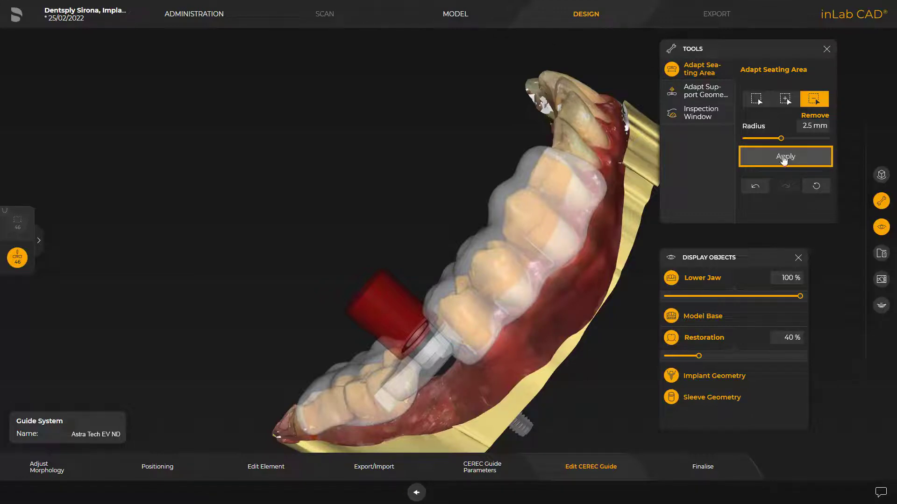
middle_click_drag(440, 127, 497, 173)
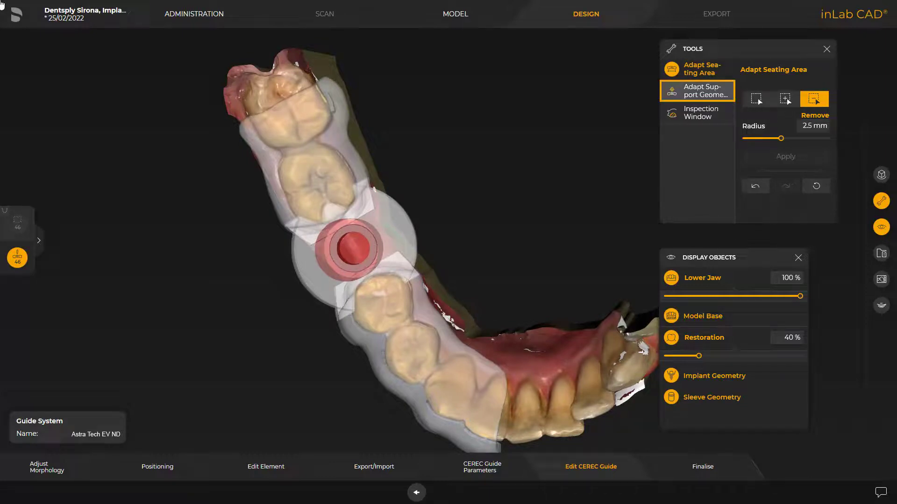
Try different support ring sizes around the sleeve, leaving the ring at 17.1 mm.
left_click(689, 90)
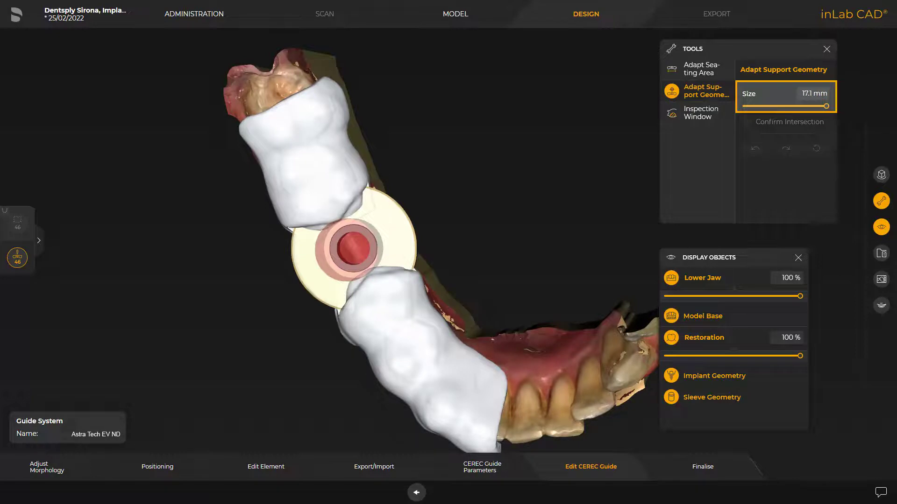
mouse_move(826, 107)
left_mouse_down()
mouse_move(741, 112)
mouse_move(826, 107)
left_mouse_up()
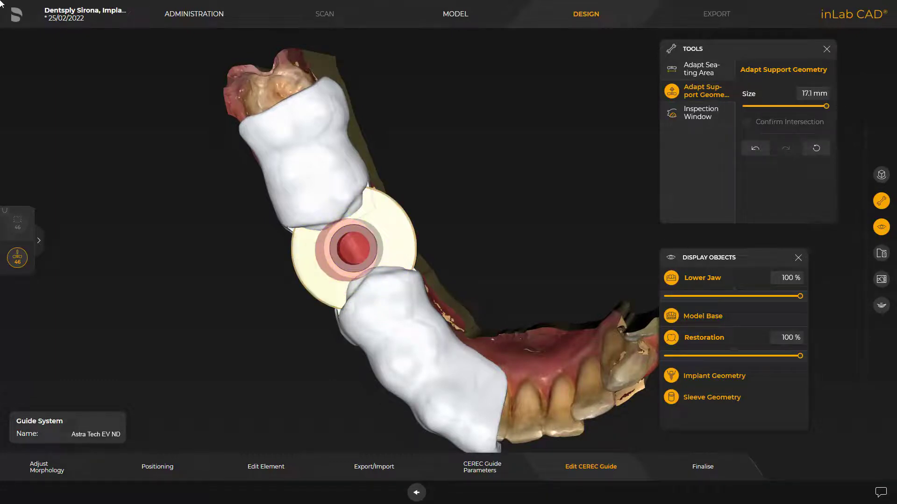
left_click_drag(402, 228, 467, 189)
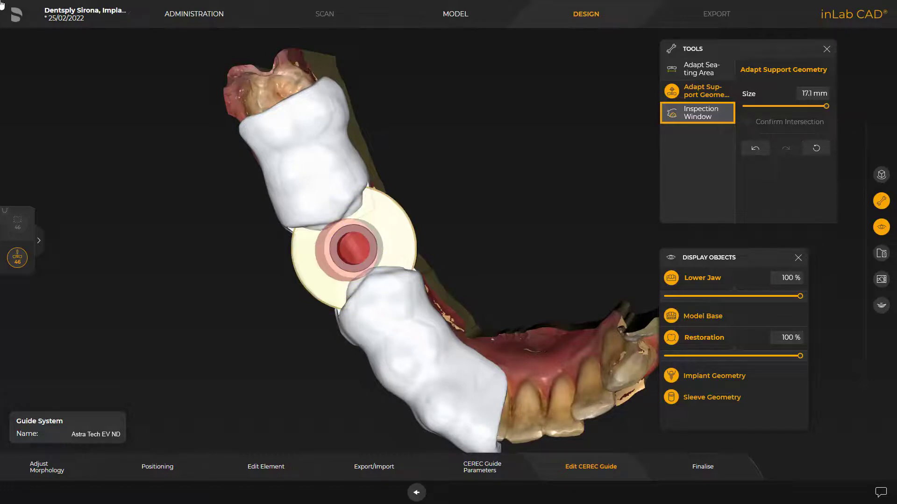
Cut 7.5 mm inspection windows beside the sleeve and over a back tooth, then finalise.
left_click(689, 113)
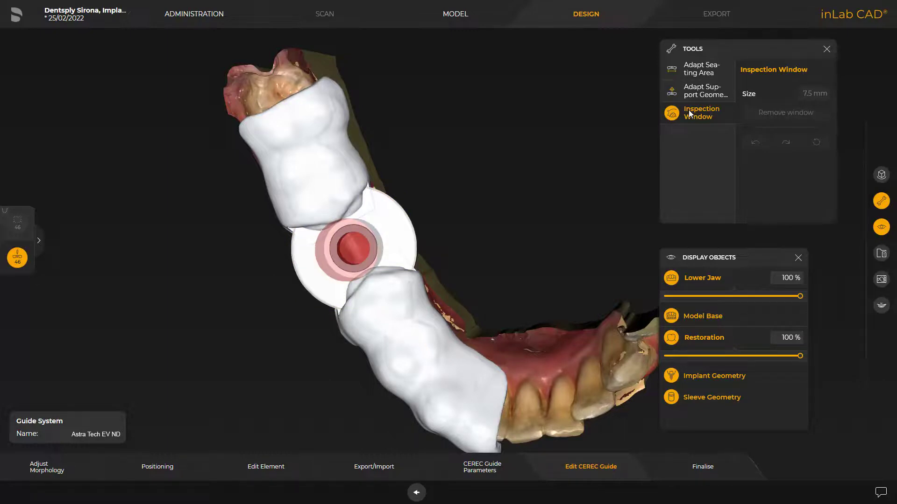
left_click(327, 212)
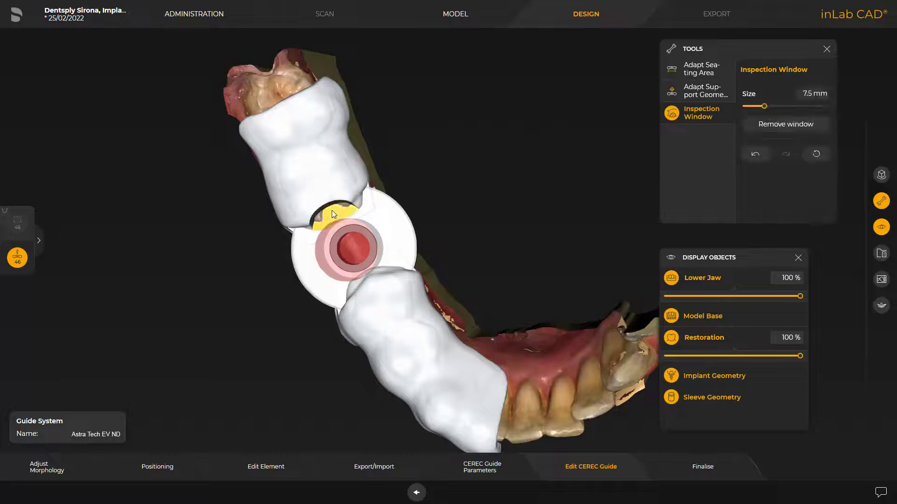
middle_click_drag(365, 279, 406, 358)
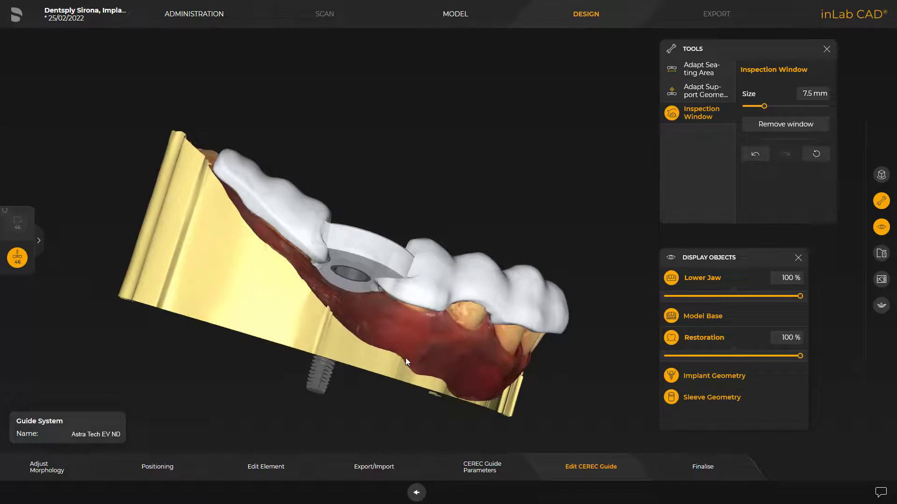
middle_click_drag(405, 358, 447, 150)
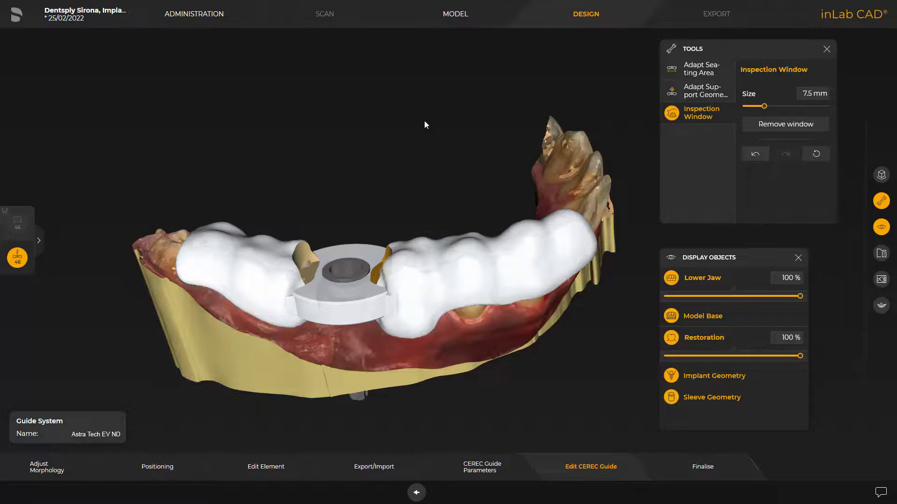
left_click(478, 276)
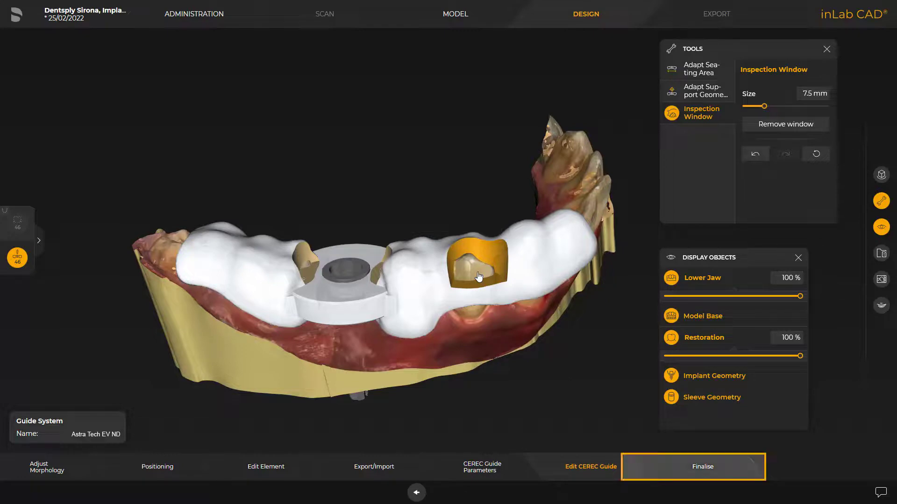
left_click(702, 467)
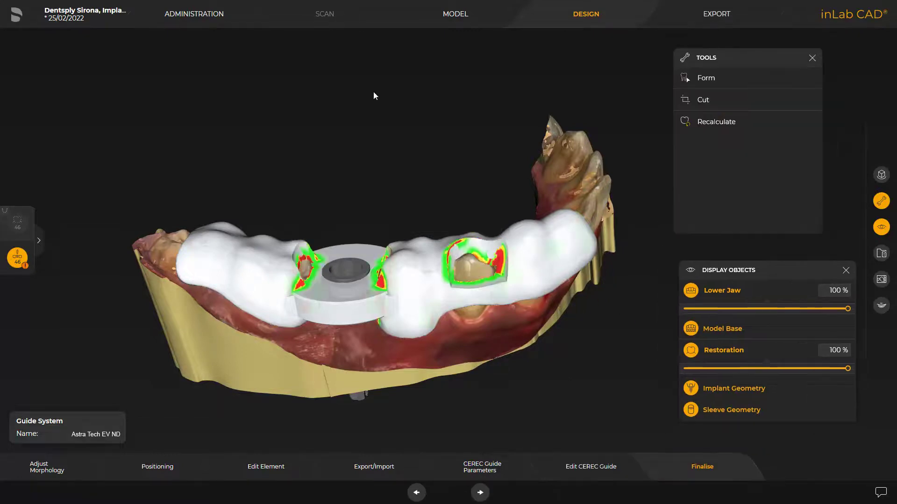
Show the Form tool settings: Add mode, 5.0 mm size, 50% strength.
middle_click_drag(372, 134, 390, 119)
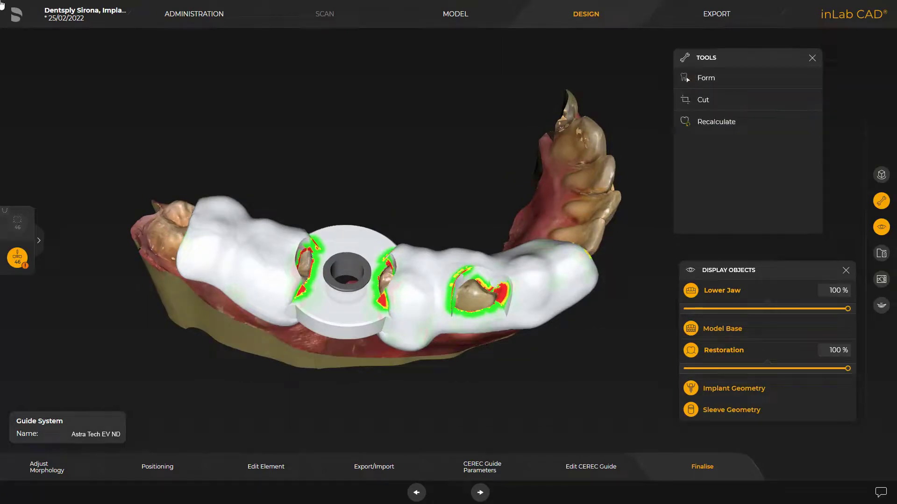
left_click(705, 79)
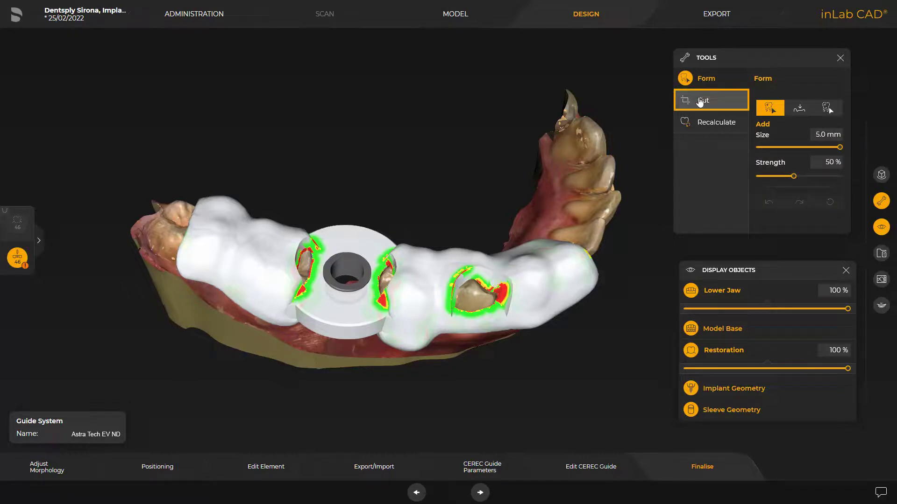
With the Cut tool, trim off the right and left ends of the drill guide.
left_click(691, 100)
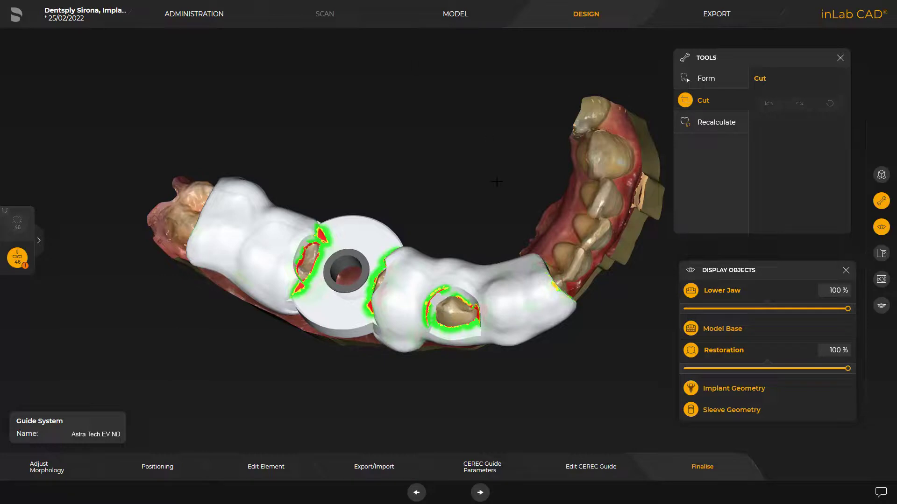
left_click_drag(541, 290, 636, 343)
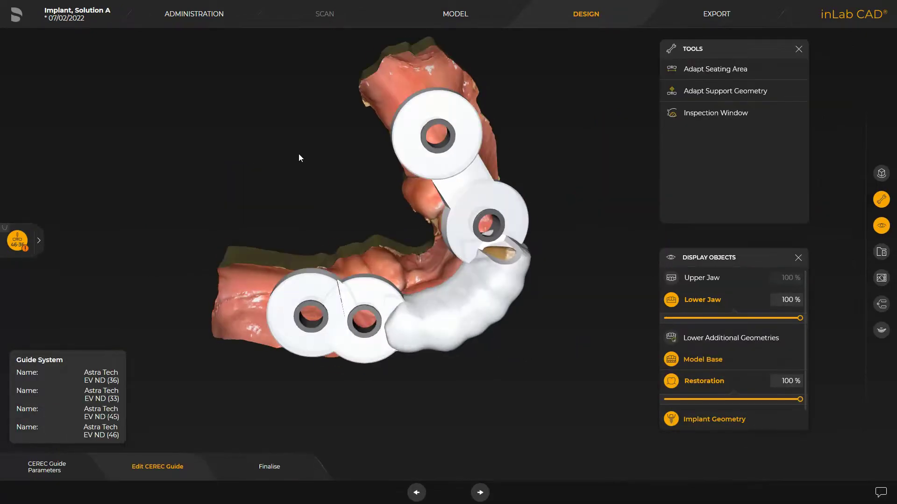
right_click_drag(299, 153, 223, 223)
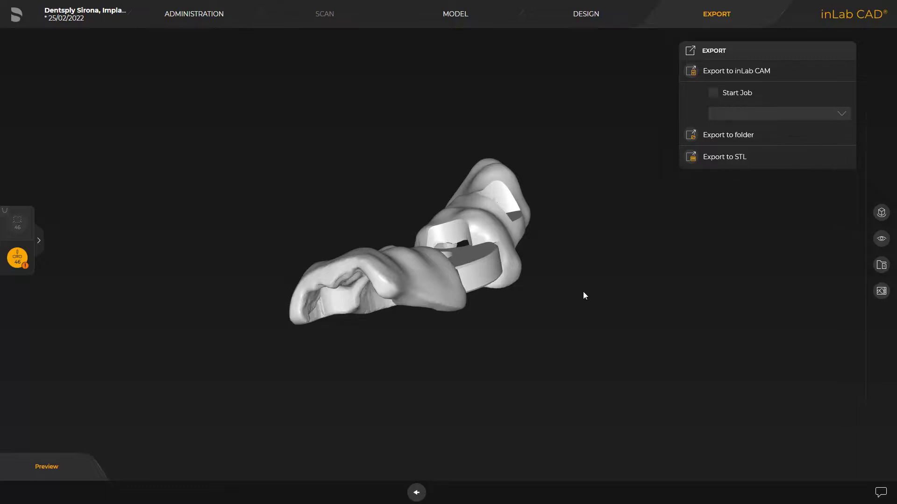
Inspect the guide preview, then export it to inLab CAM and confirm the success message.
left_click_drag(584, 295, 550, 28)
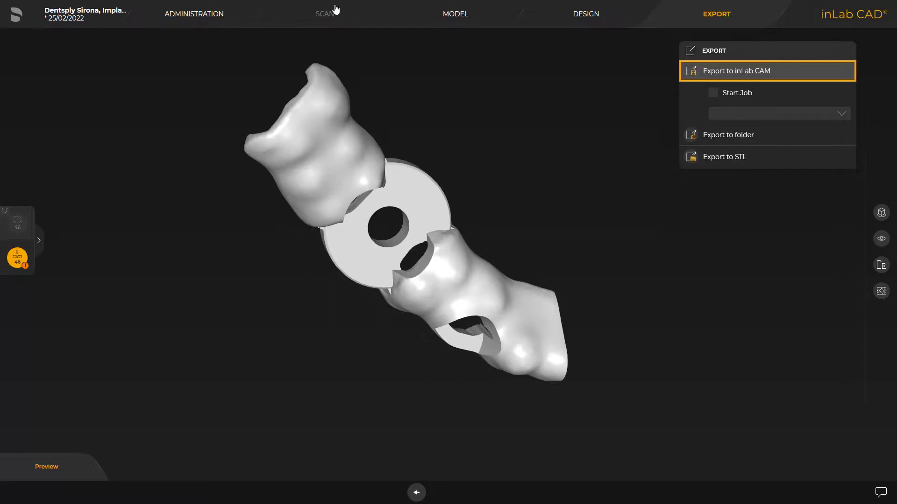
left_click(724, 71)
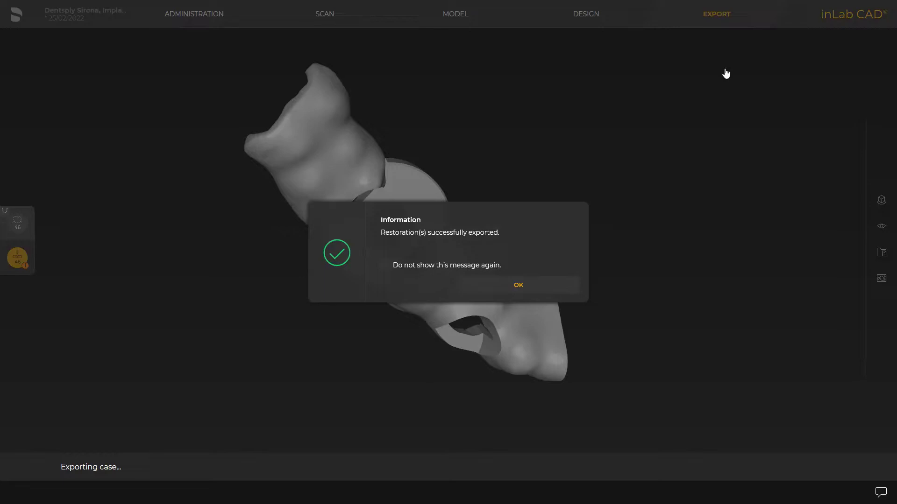
left_click(518, 286)
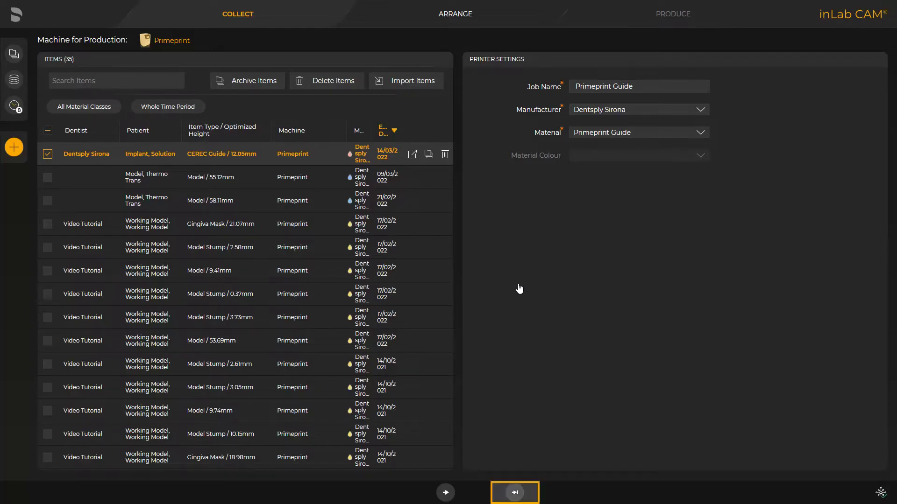
Skip ahead to the Produce stage for the checked CEREC Guide item.
left_click(514, 493)
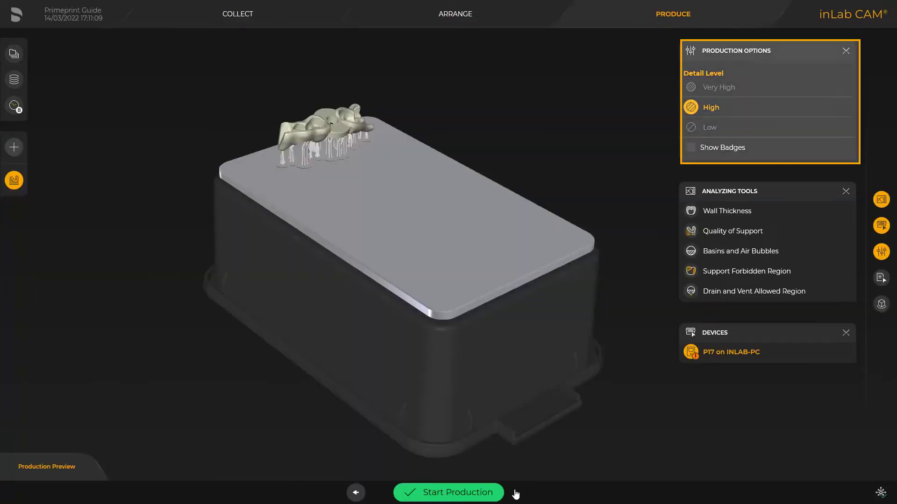